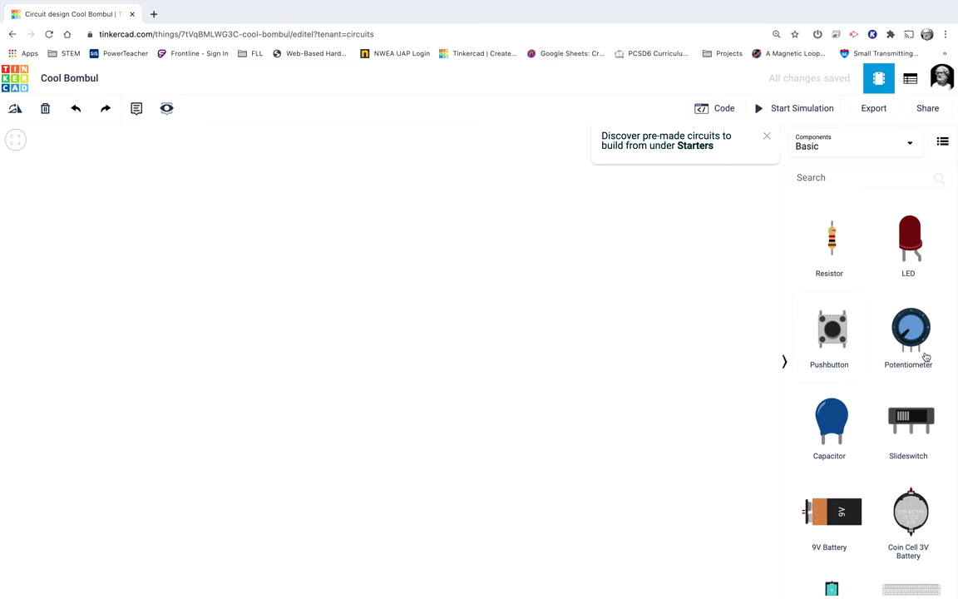
Place a small breadboard on the canvas and insert an LED into row f at columns 1 and 2.
scroll(926, 356, down, 3)
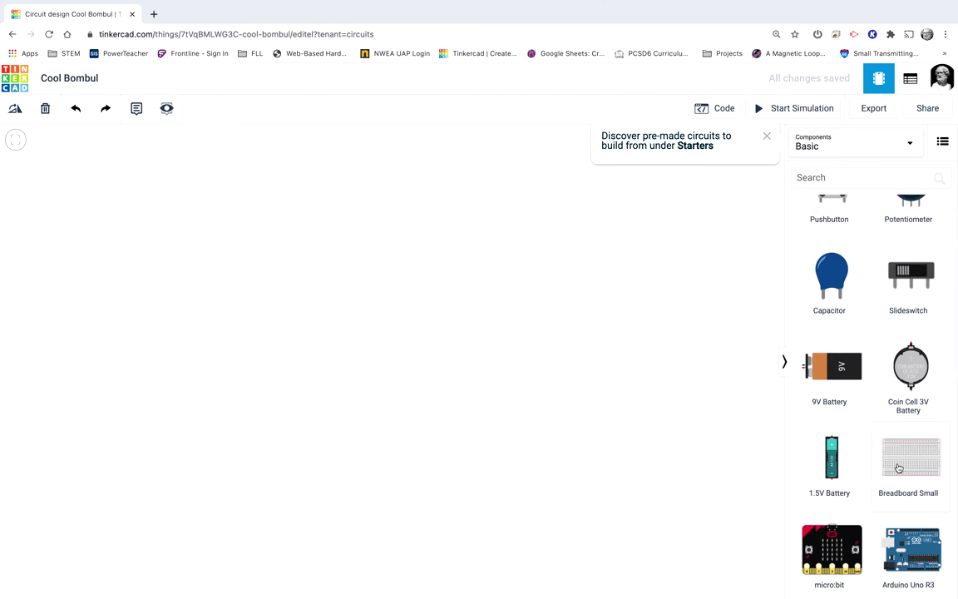
drag(911, 457, 596, 286)
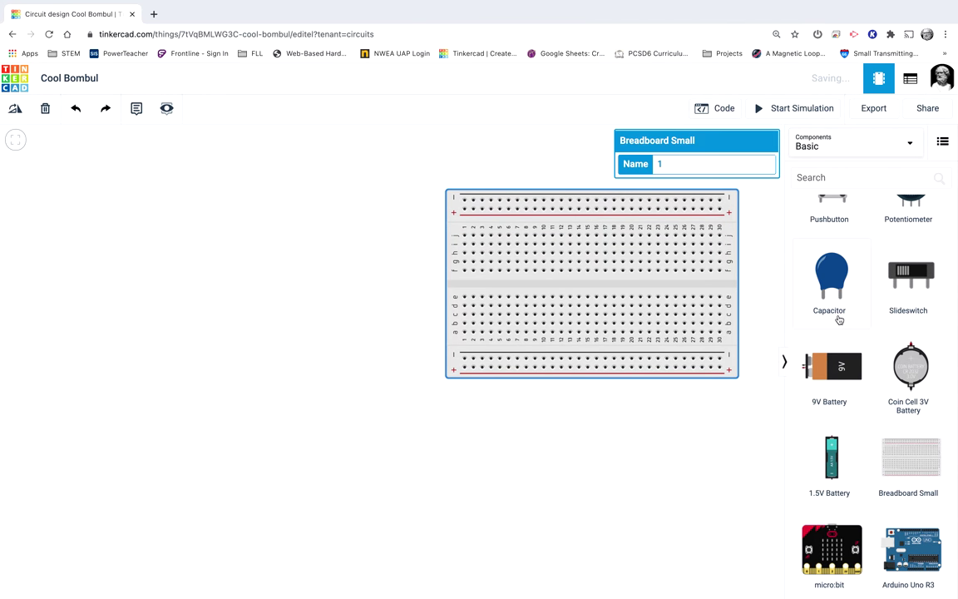
scroll(839, 320, up, 3)
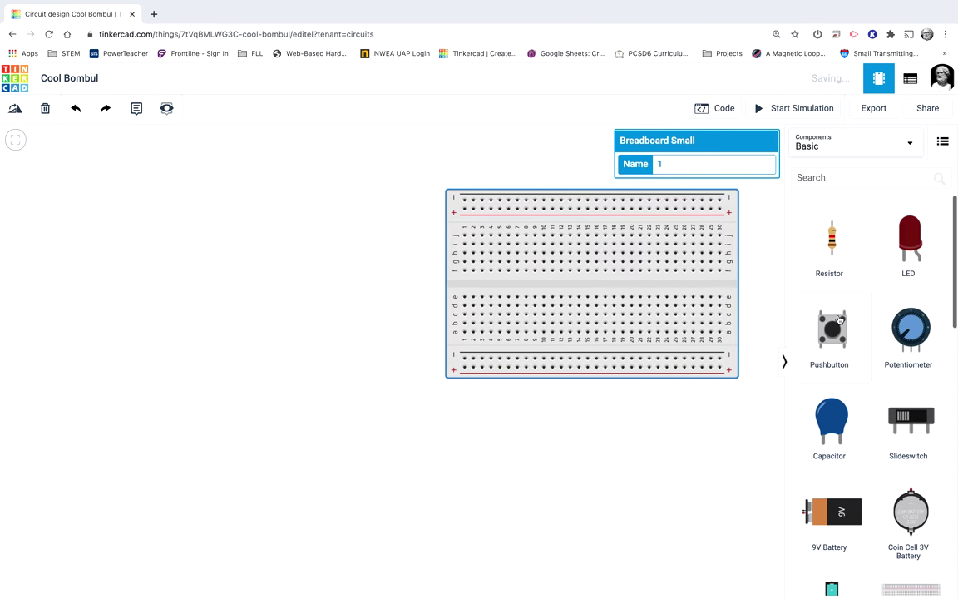
drag(907, 233, 469, 272)
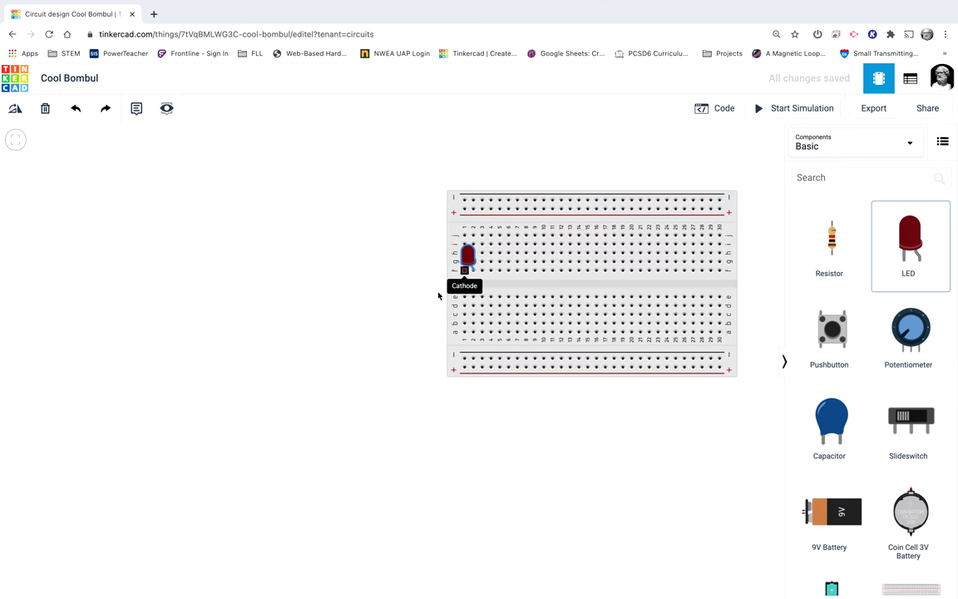
click(464, 457)
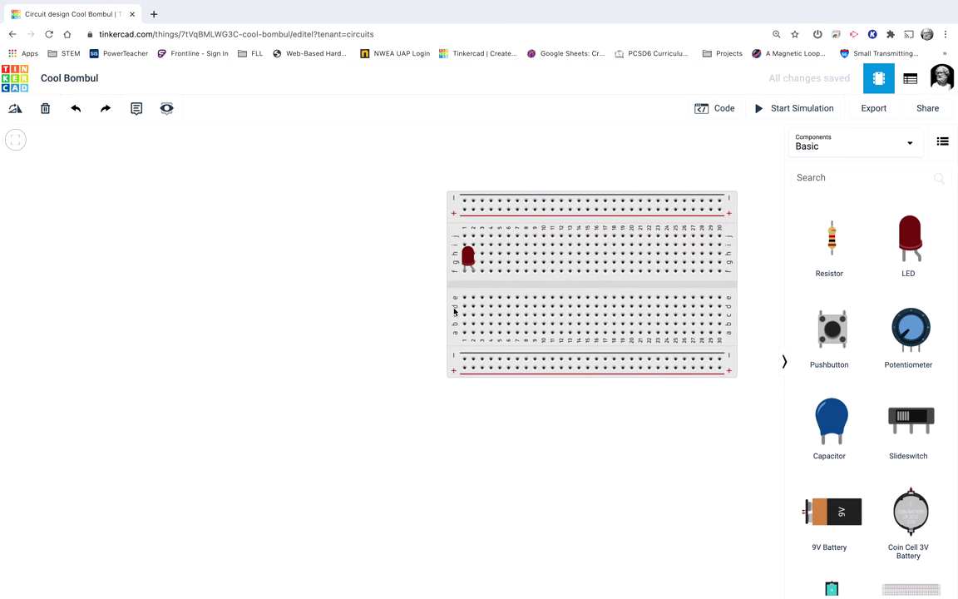
Duplicate the LED three times along row f, at columns 4–5, 7–8 and 10–11.
click(468, 257)
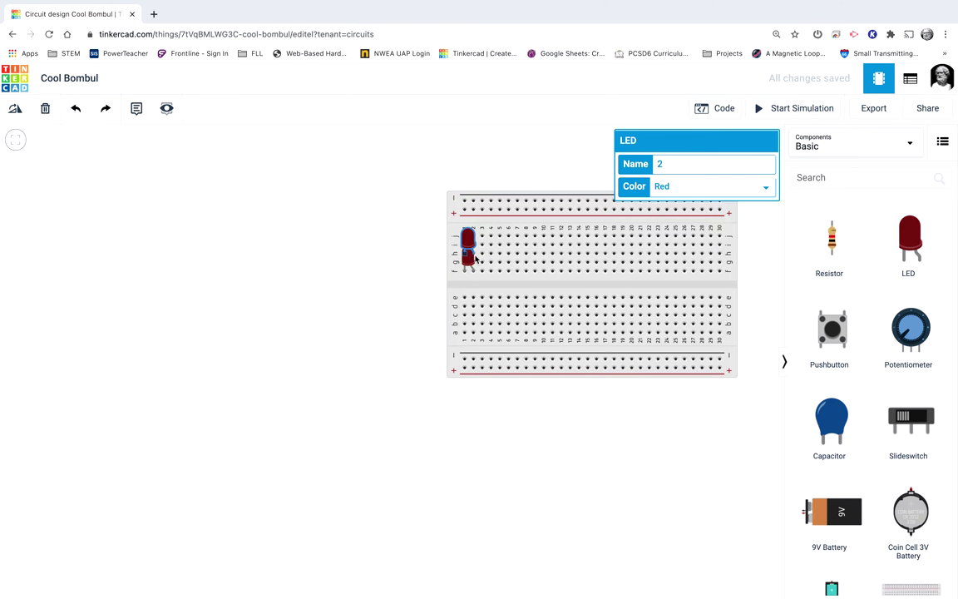
key(ctrl+c)
key(ctrl+v)
click(496, 270)
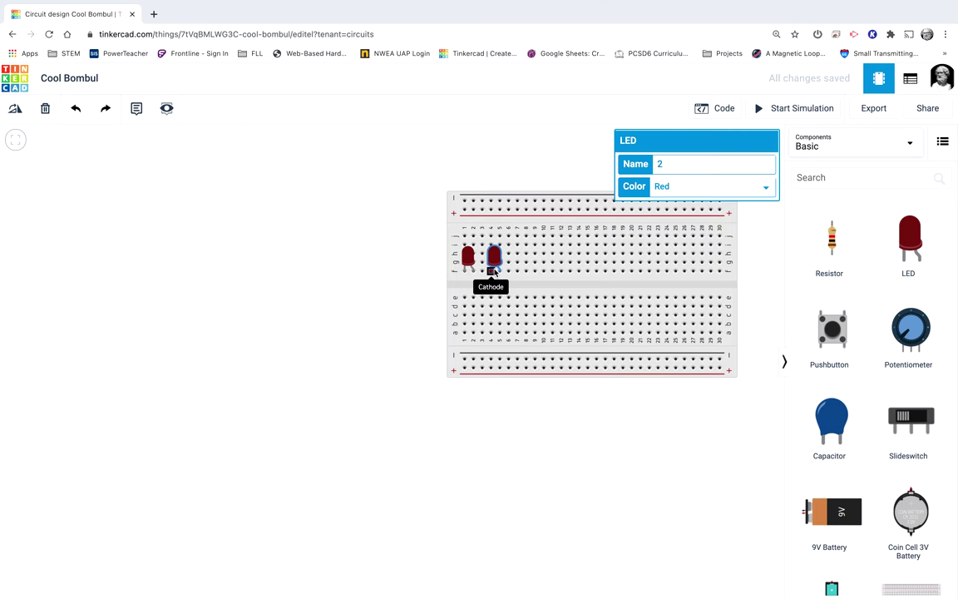
key(ctrl+v)
click(524, 270)
key(ctrl+v)
click(545, 270)
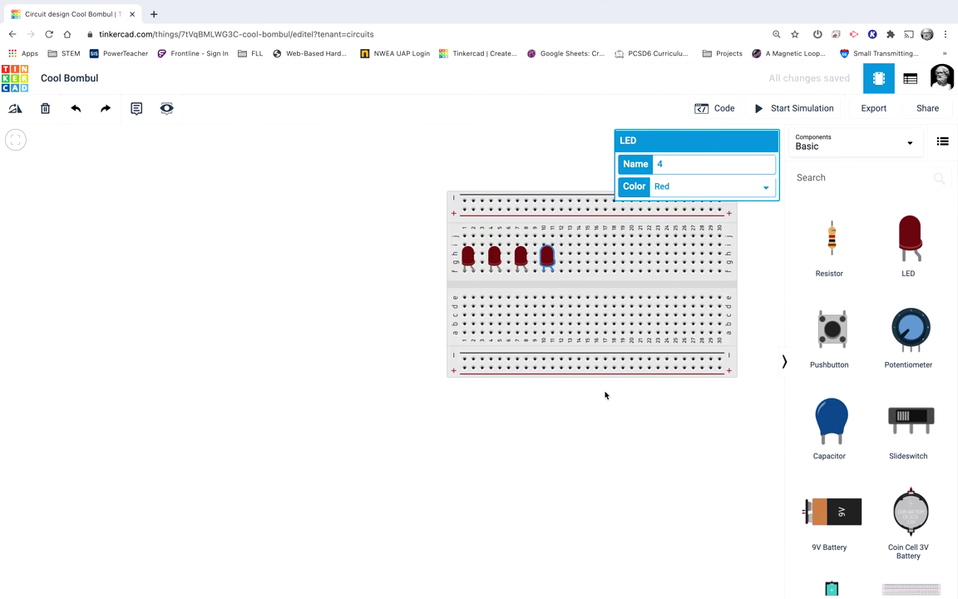
Insert a potentiometer into row e at columns 19–21 and place an Arduino Uno R3 beside the column 1 end of the breadboard.
drag(912, 333, 634, 297)
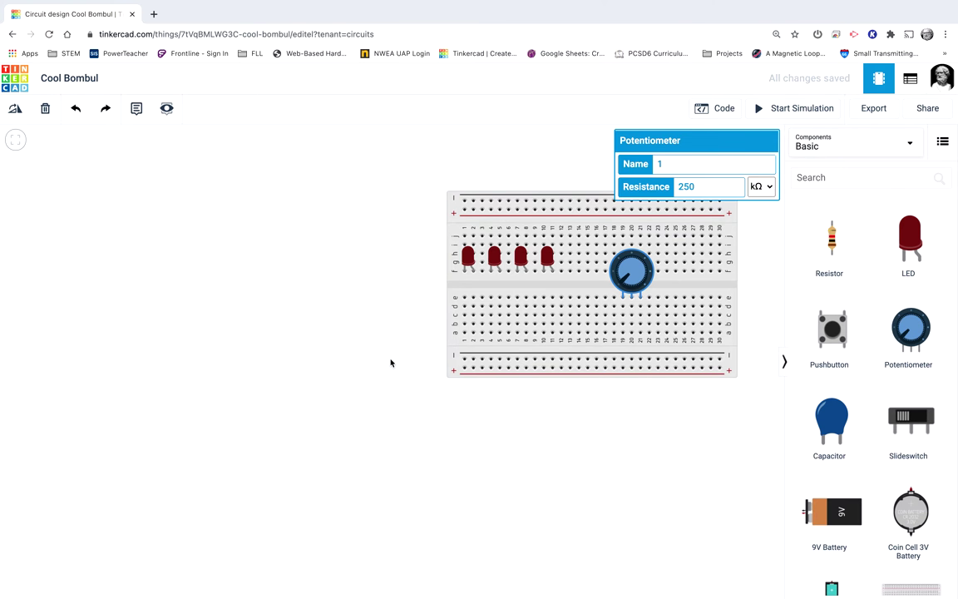
scroll(846, 453, down, 3)
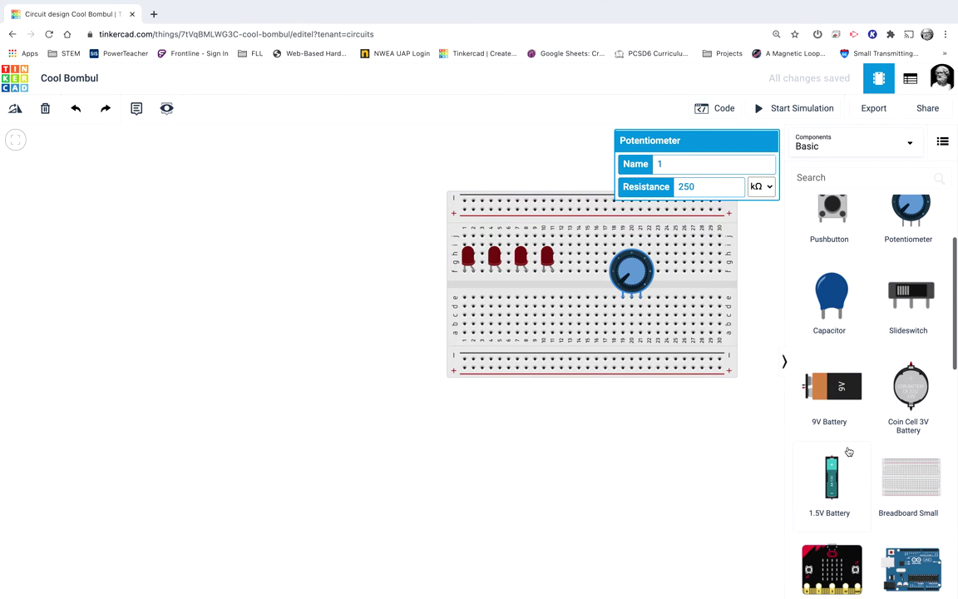
drag(926, 580, 304, 288)
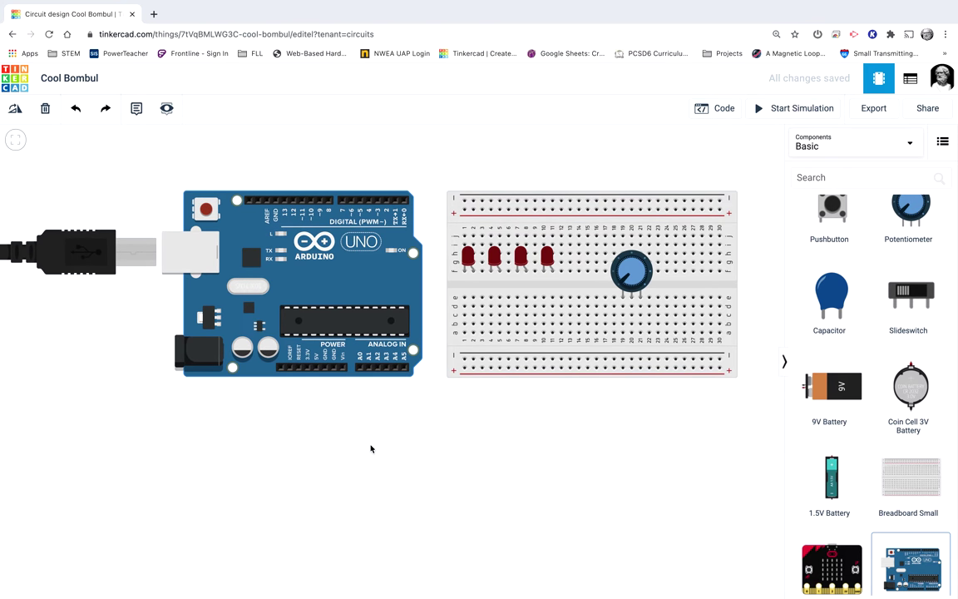
Route a red wire from the breadboard's lower positive rail at column 1 to the Arduino's 5V pin, bending it below both boards.
click(467, 367)
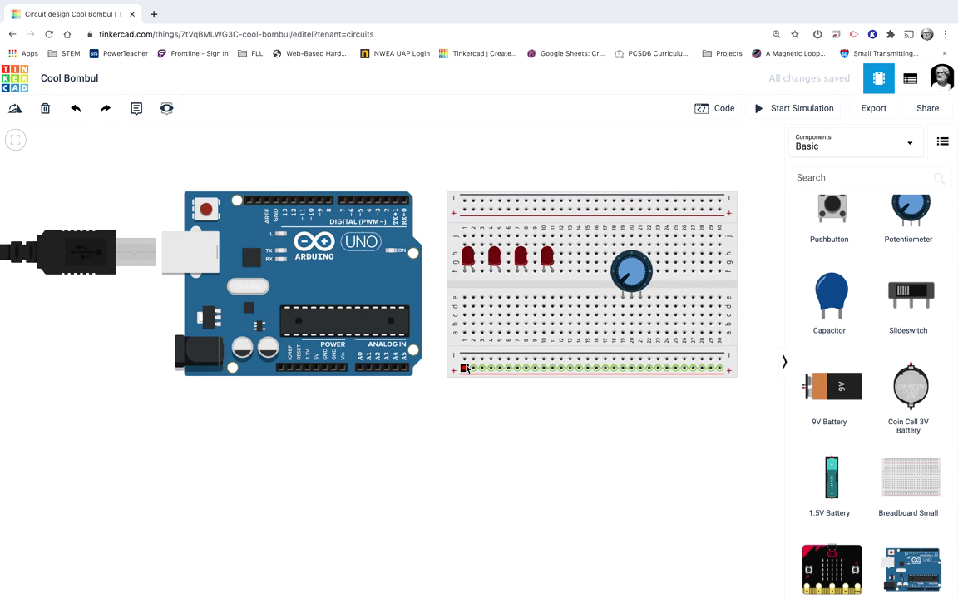
click(466, 389)
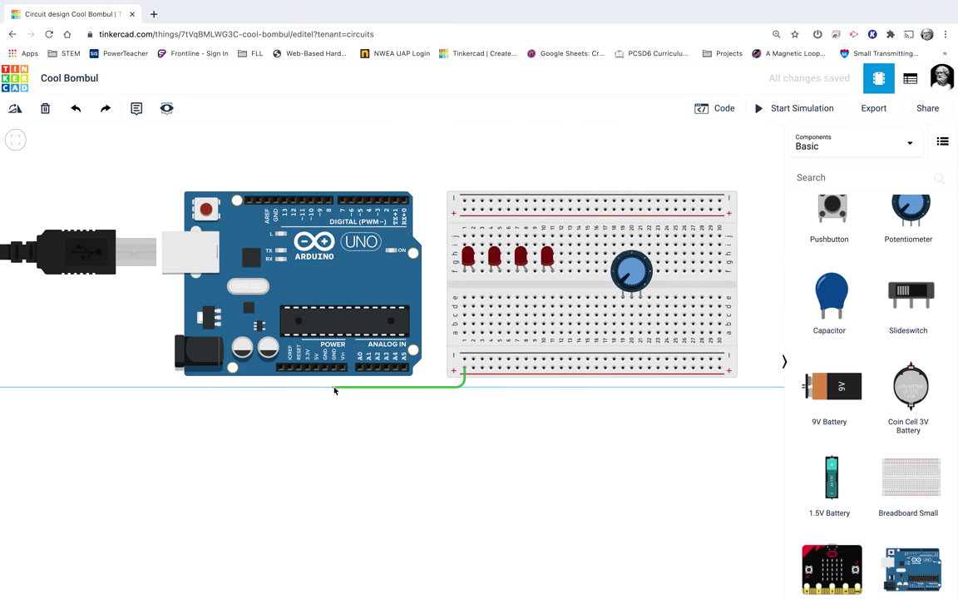
click(318, 388)
click(317, 368)
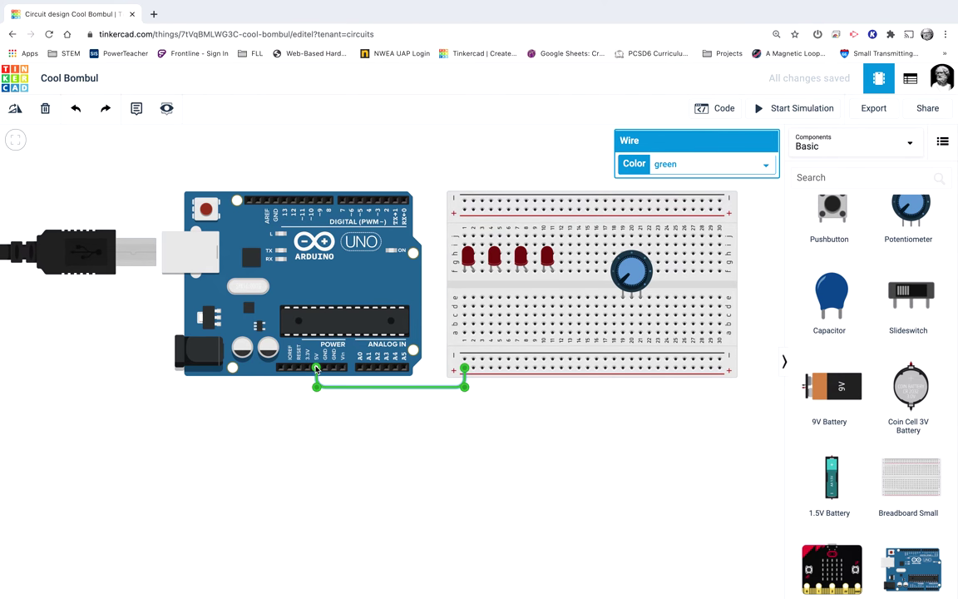
key(2)
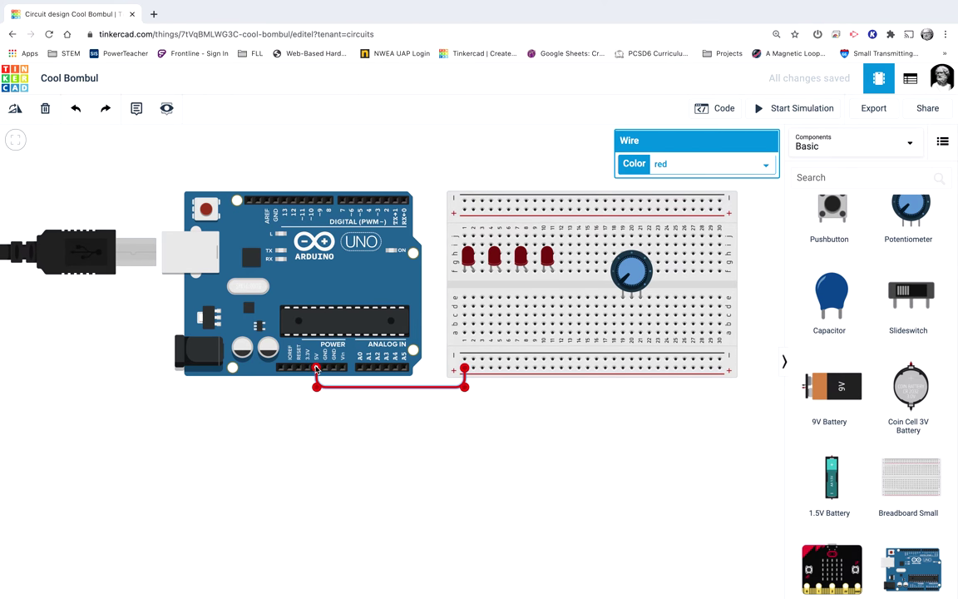
Route a black wire from the lower negative rail at column 2 to the Arduino's GND pin next to Vin, with its bends aligned.
click(473, 363)
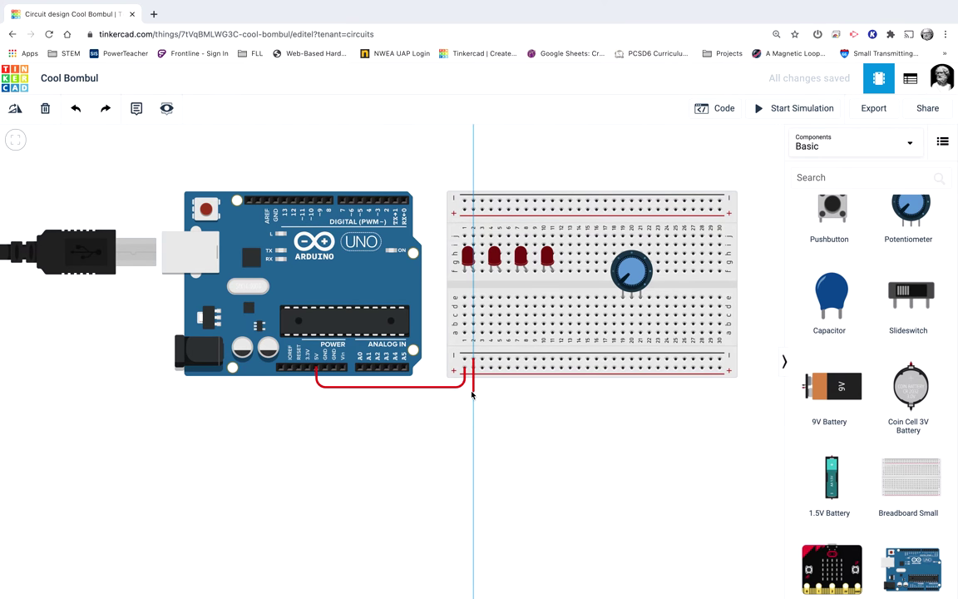
click(472, 394)
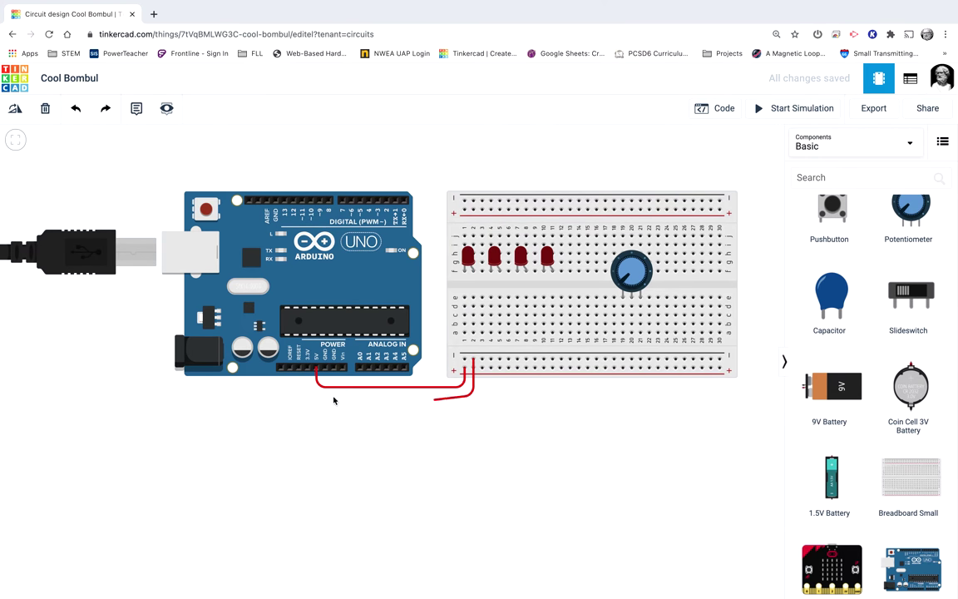
click(332, 394)
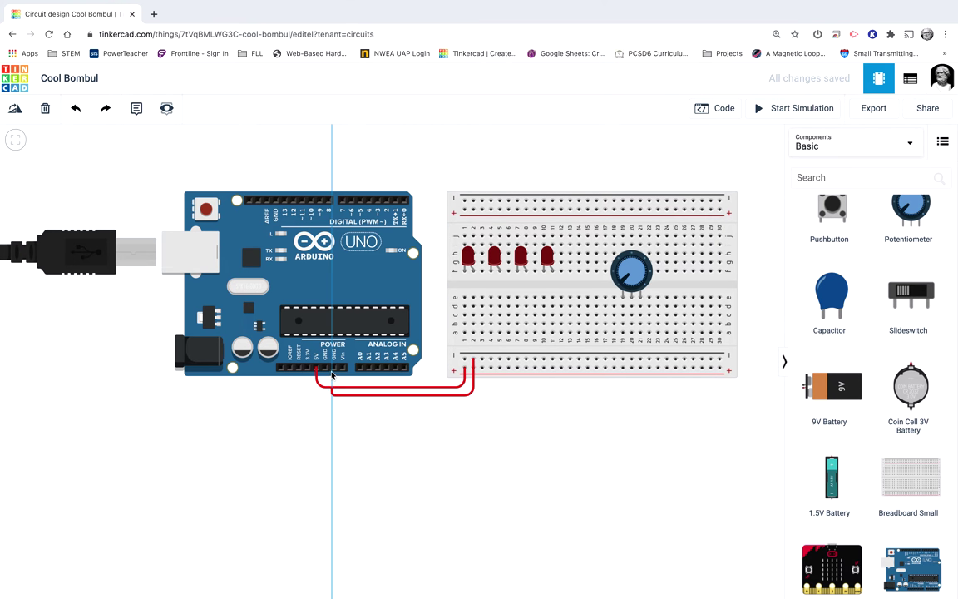
click(334, 367)
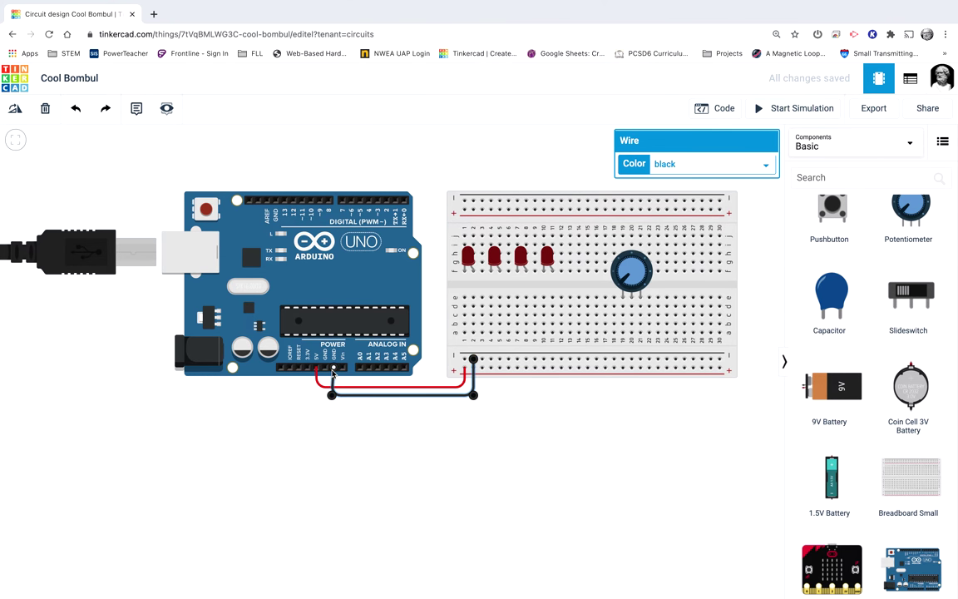
drag(334, 398, 334, 396)
Connect the potentiometer's column 21 to the lower positive rail with a red wire.
click(641, 334)
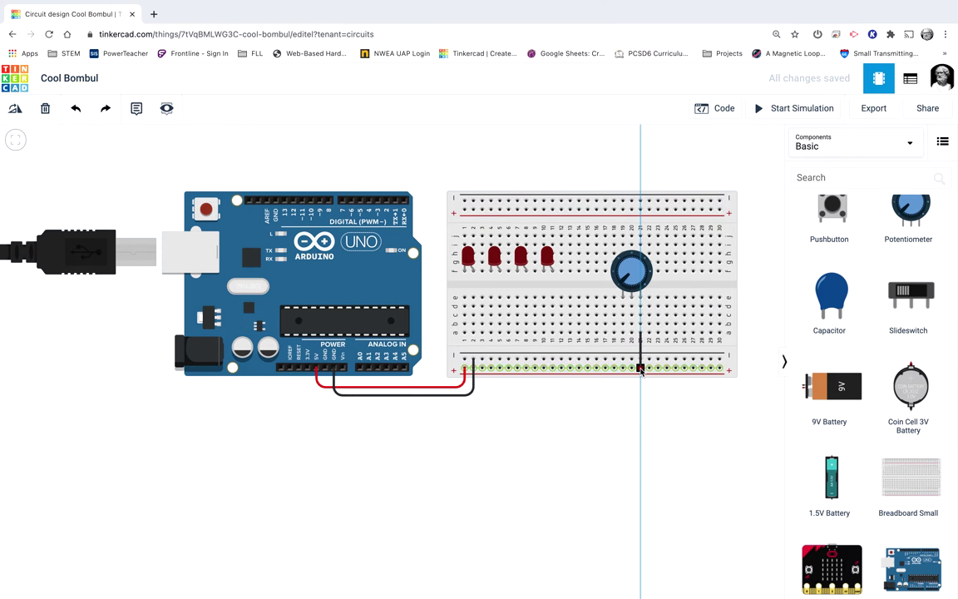
click(641, 369)
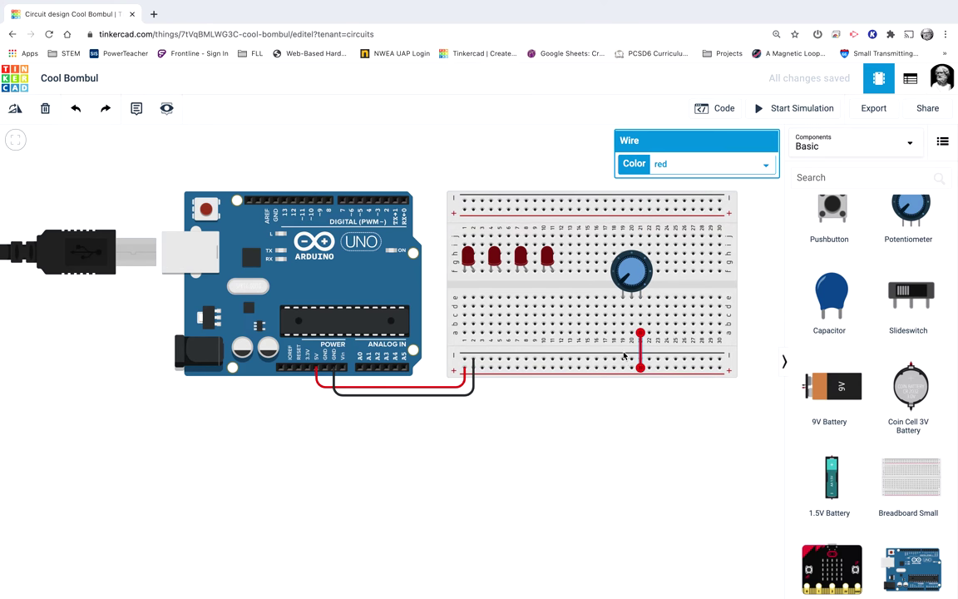
click(623, 335)
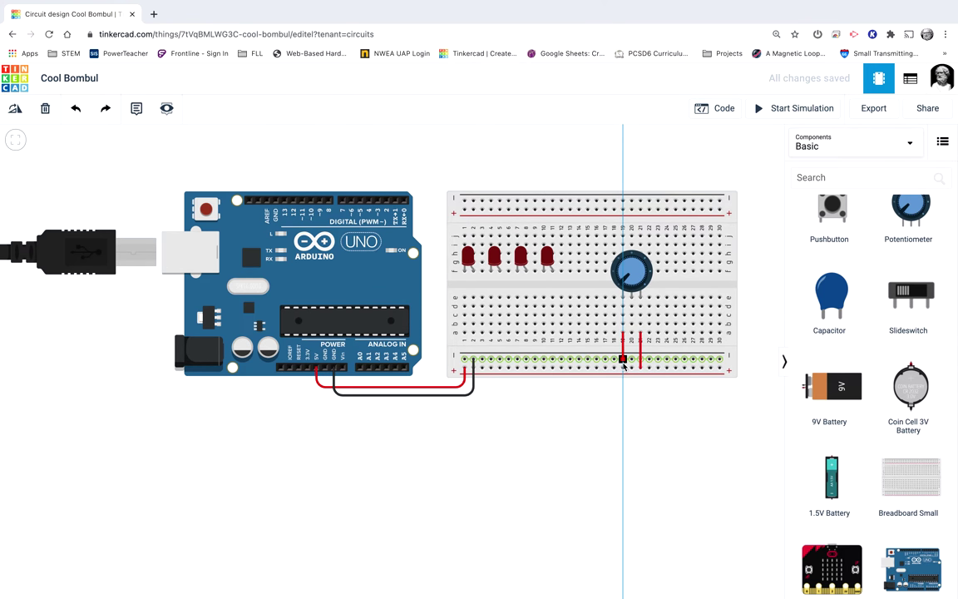
click(623, 368)
mouse_move(623, 369)
mouse_down()
mouse_move(593, 285)
mouse_move(594, 309)
mouse_move(582, 320)
mouse_move(616, 417)
mouse_move(616, 374)
mouse_up()
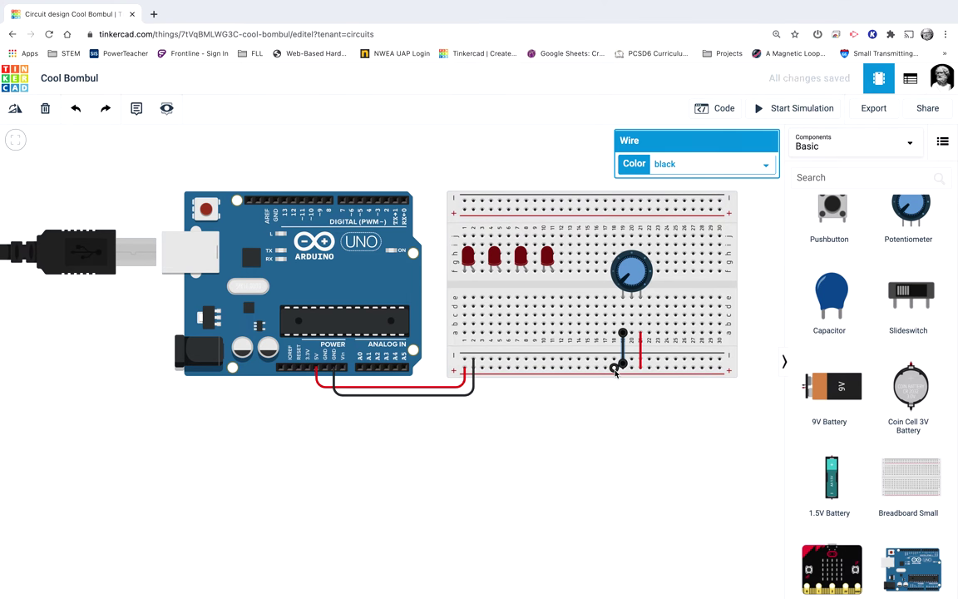
key(Delete)
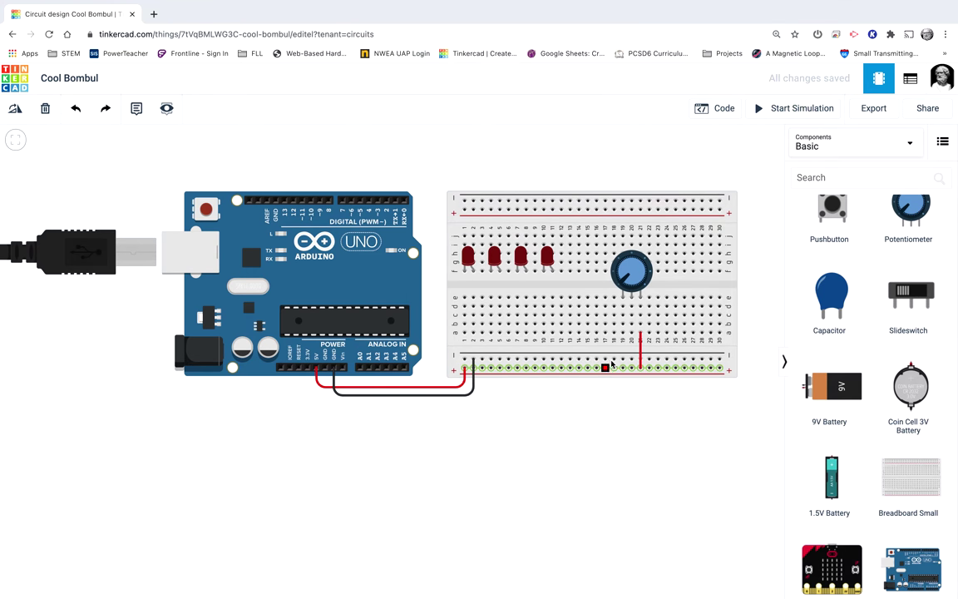
Wire the potentiometer's column 19 to the lower negative rail in black and its column 20 to Arduino pin A5 in orange.
drag(623, 338, 624, 359)
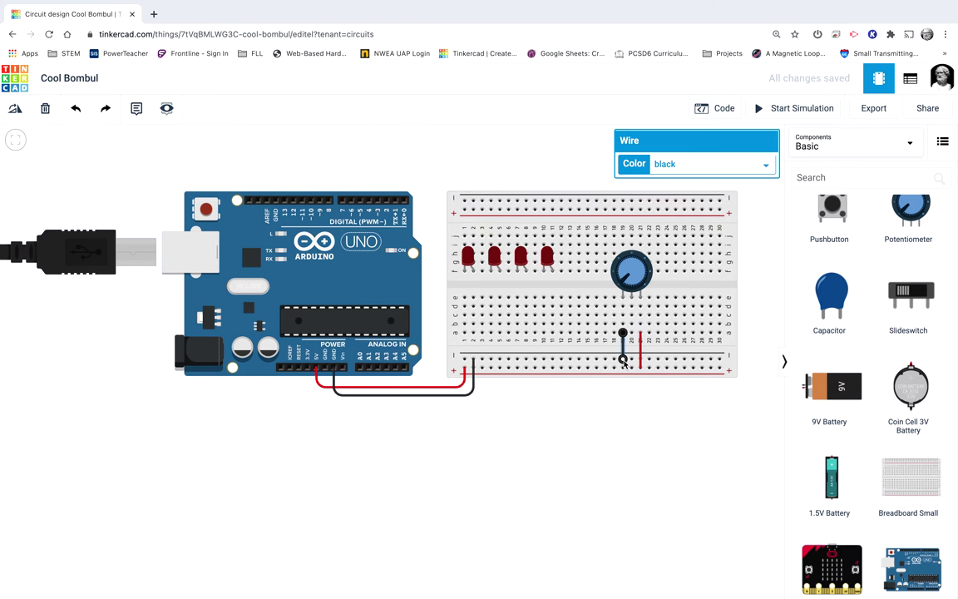
click(631, 315)
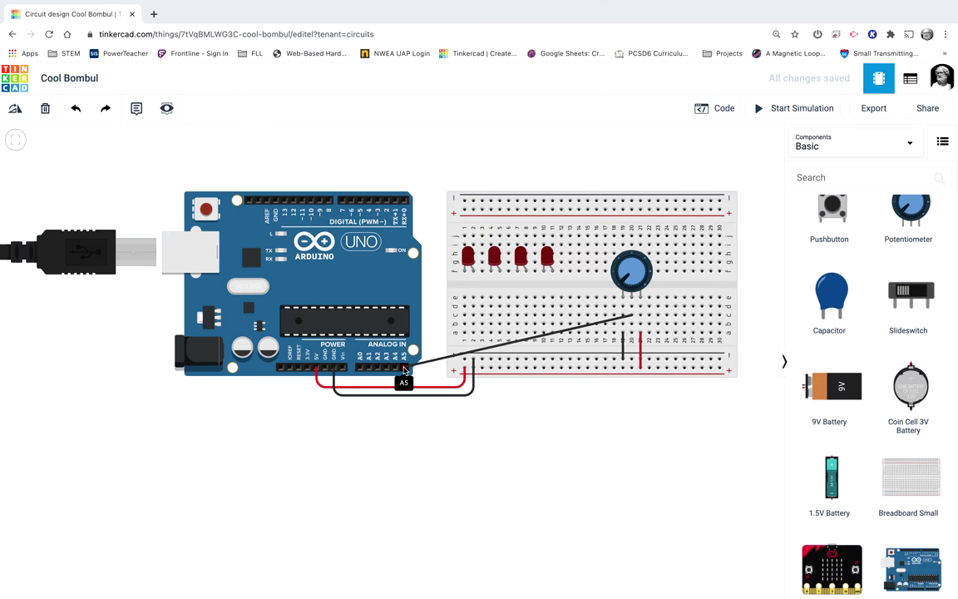
click(405, 370)
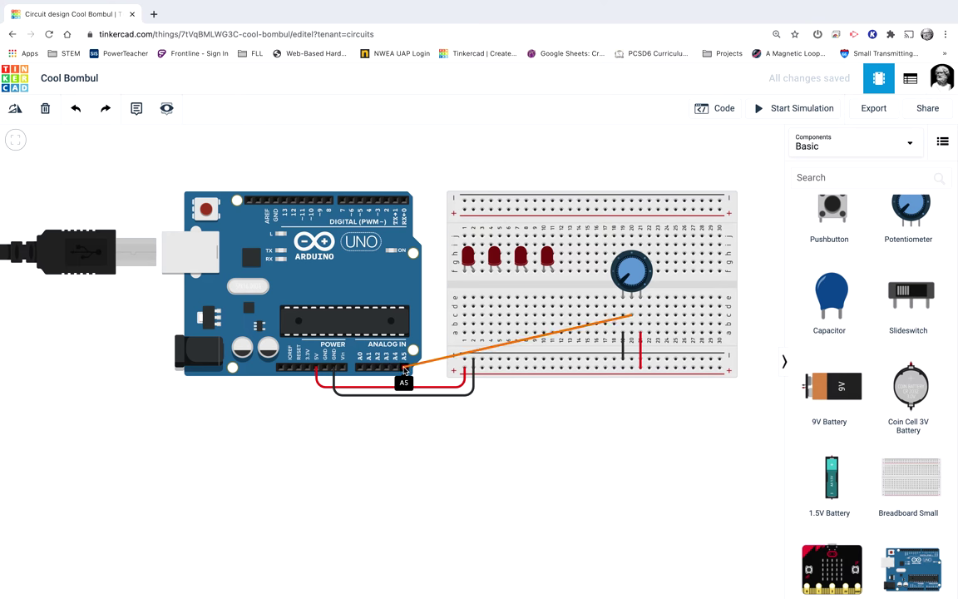
click(587, 476)
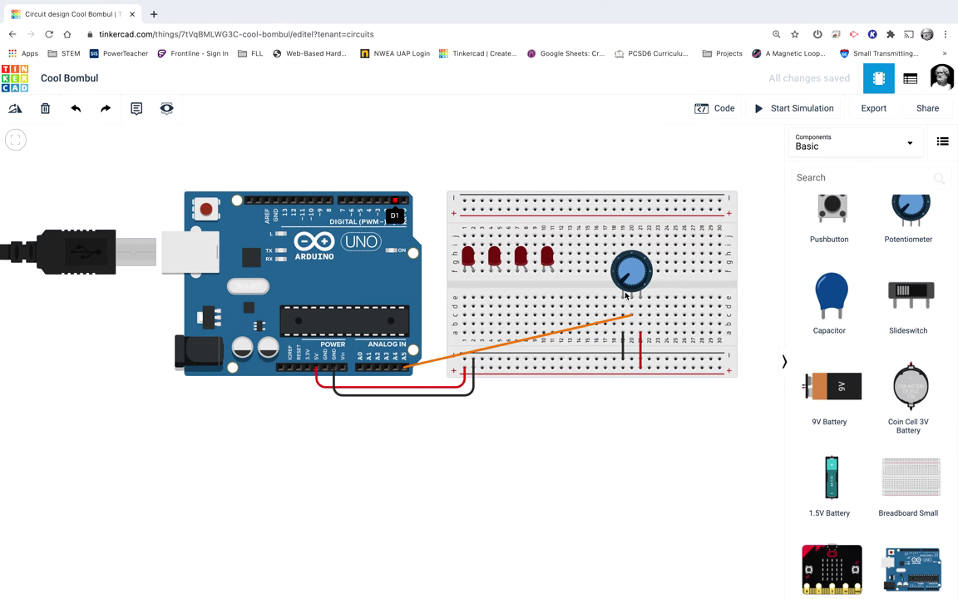
Place a resistor below the breadboard and set its resistance to 220 Ω.
scroll(832, 296, up, 2)
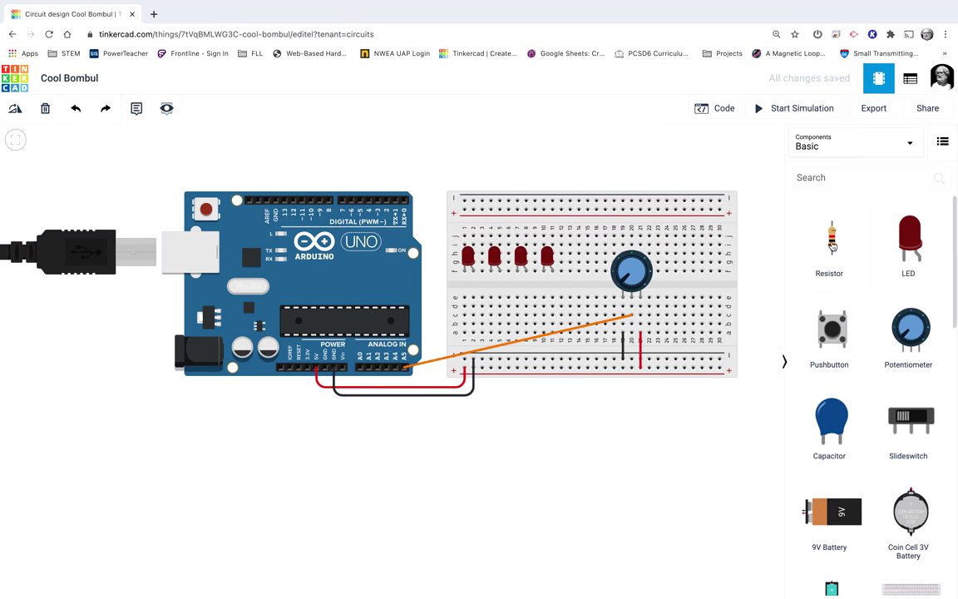
drag(832, 246, 550, 456)
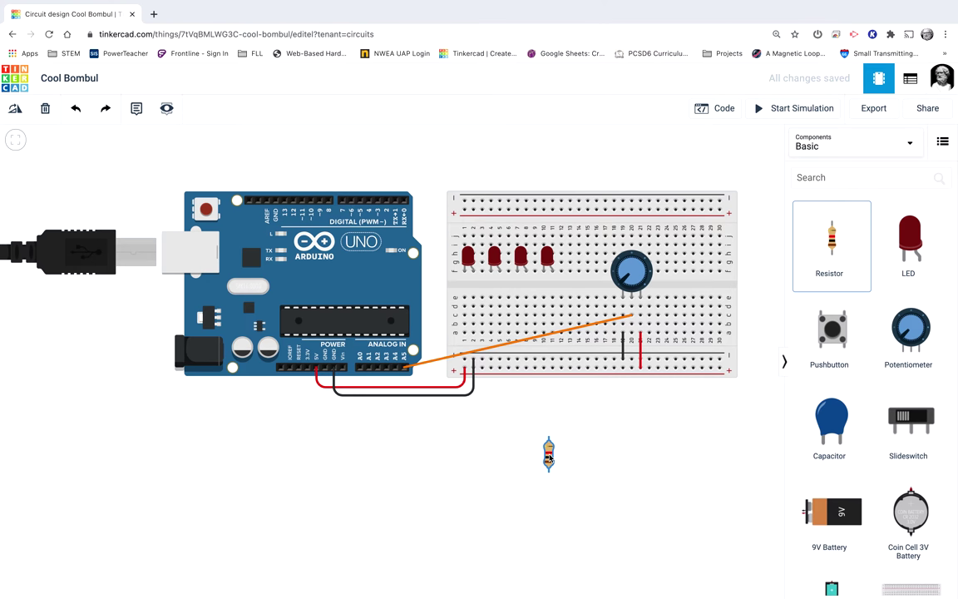
click(701, 186)
key(BackSpace)
text(220)
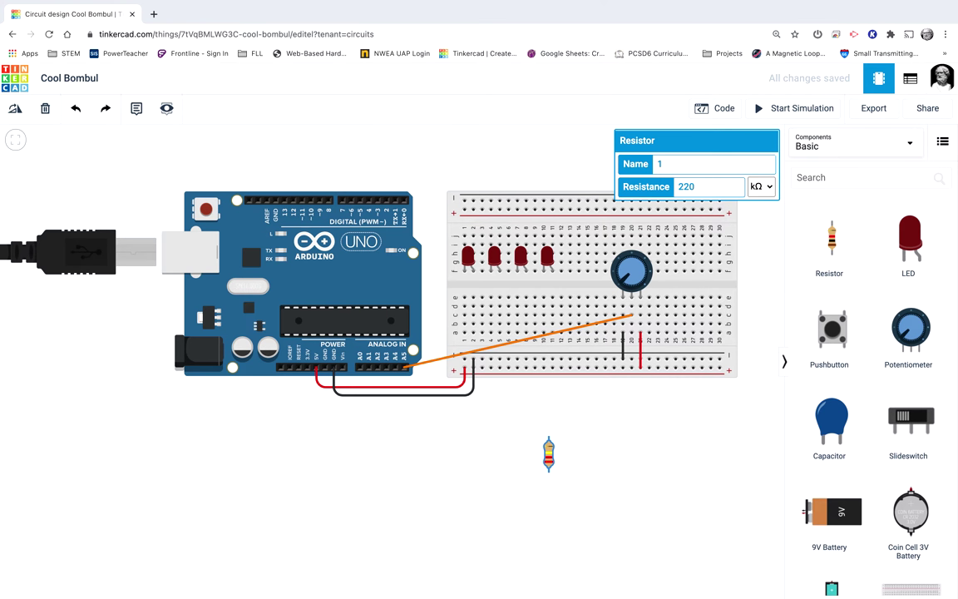
click(761, 187)
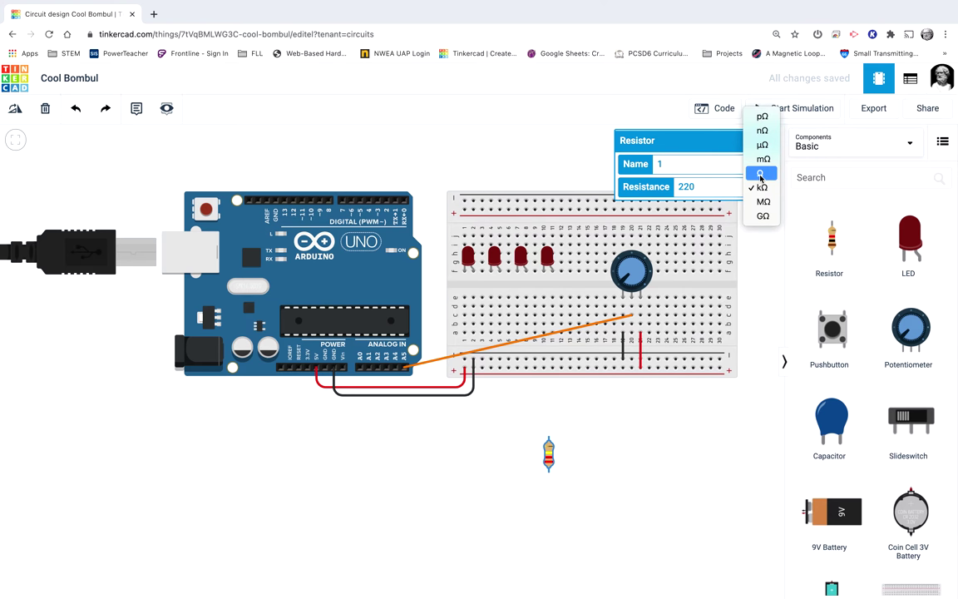
click(759, 172)
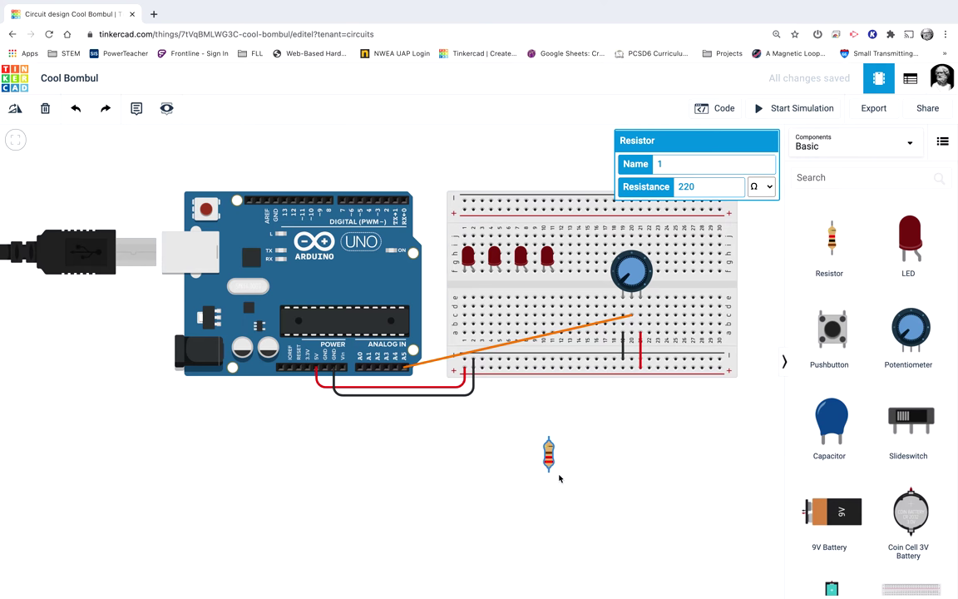
click(490, 374)
scroll(475, 398, down, 5)
scroll(475, 397, right, 3)
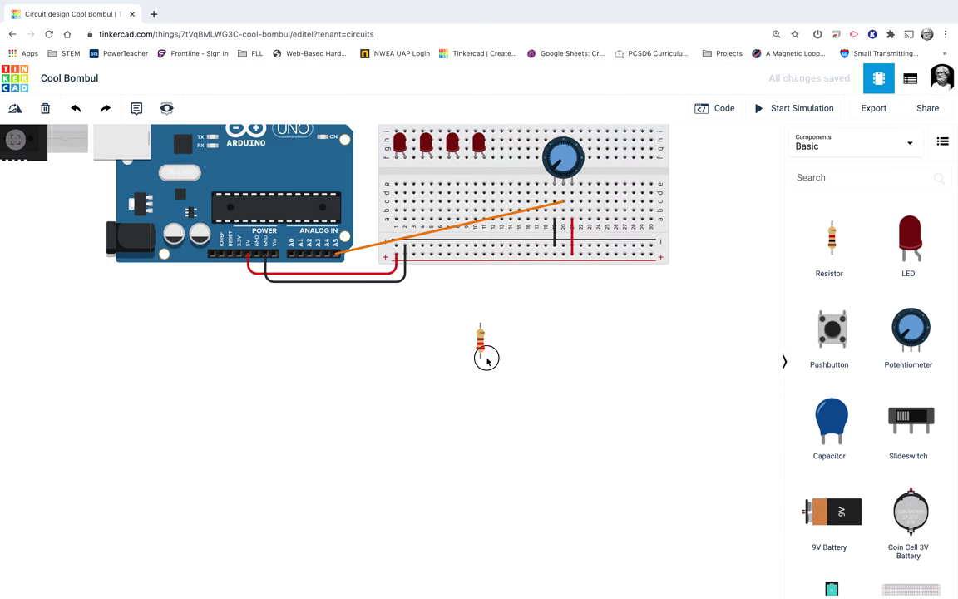
scroll(535, 479, up, 8)
scroll(535, 479, left, 4)
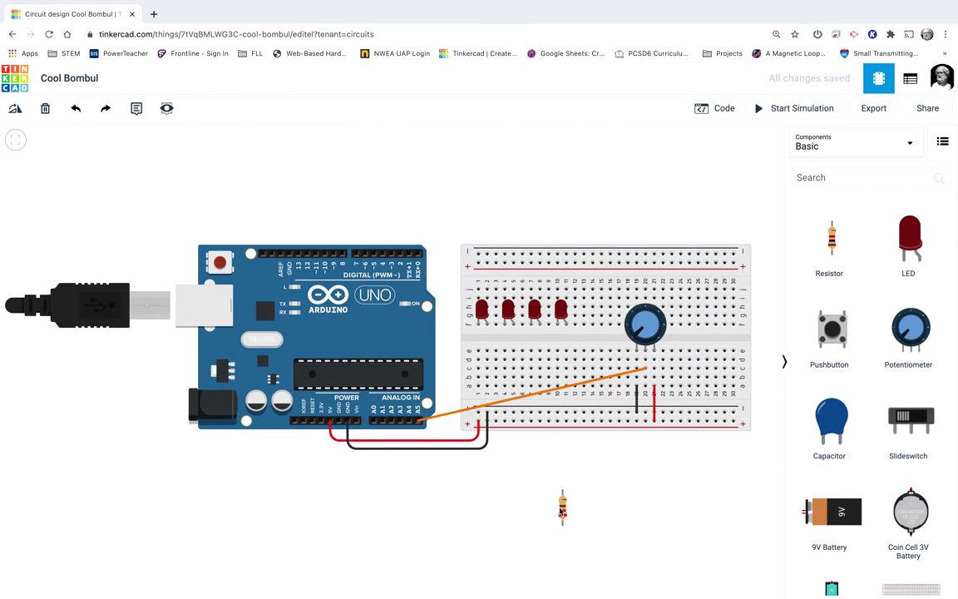
Place the 220 Ω resistor at column 1, bridging the upper negative rail and row j above the first LED.
click(568, 512)
drag(567, 512, 499, 324)
mouse_move(483, 286)
mouse_down()
mouse_move(475, 265)
mouse_move(478, 275)
mouse_up()
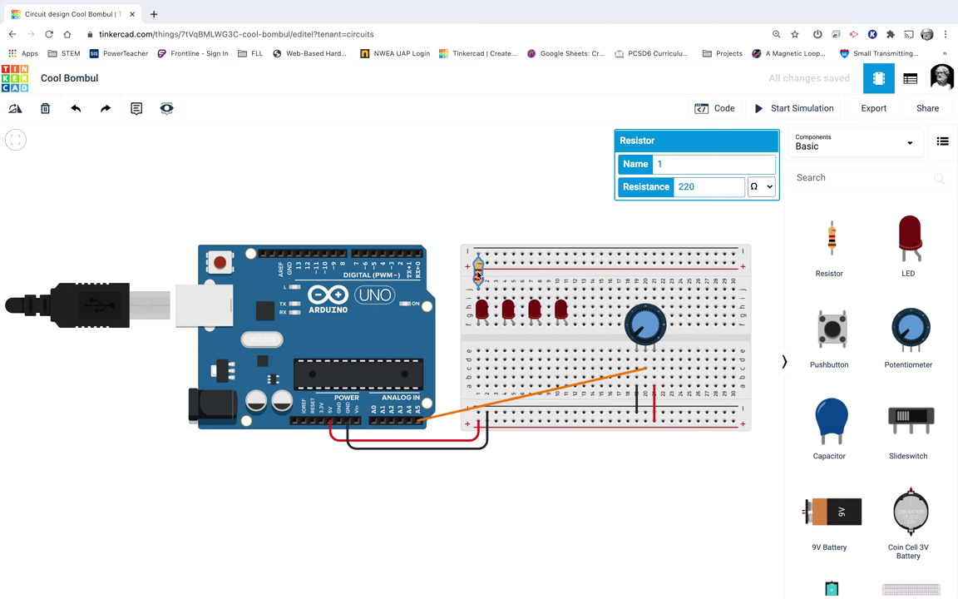
Duplicate the resistor three times, placing the copies at columns 4, 7 and 10 between the upper negative rail and row j.
key(ctrl+c)
key(ctrl+v)
drag(491, 272, 531, 274)
key(ctrl+v)
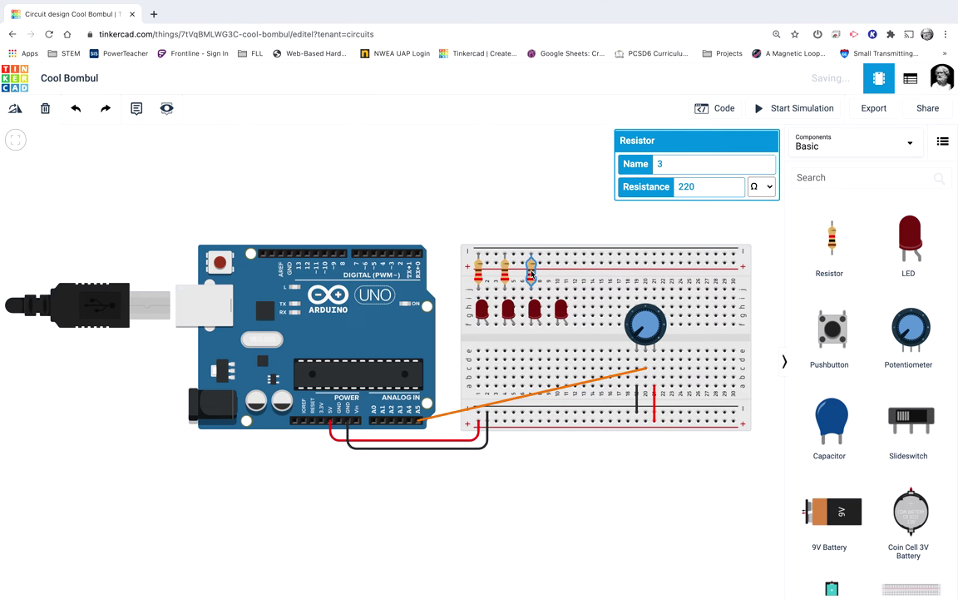
key(ctrl+v)
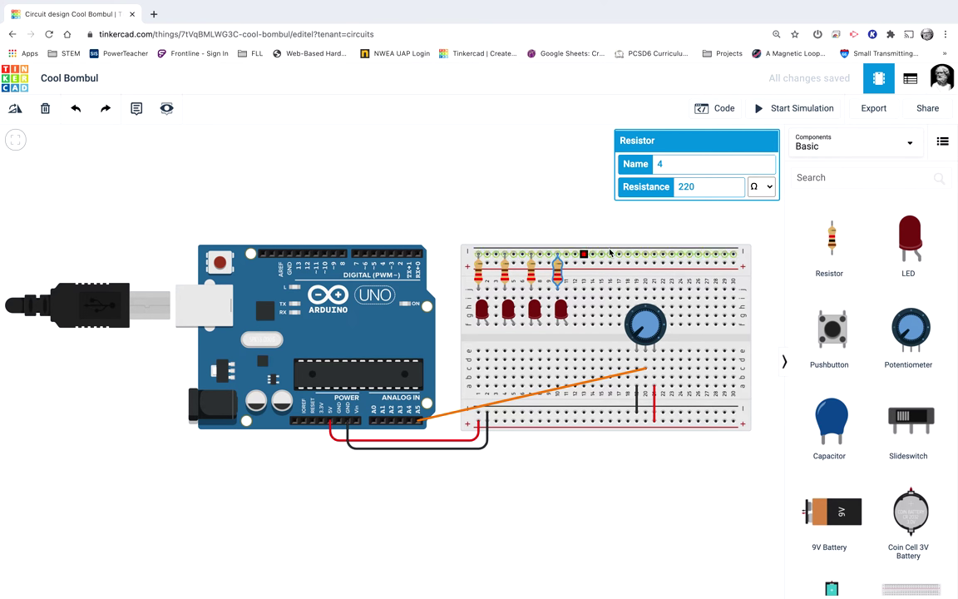
Connect the upper and lower negative rails at column 30 with a straight black wire.
click(734, 256)
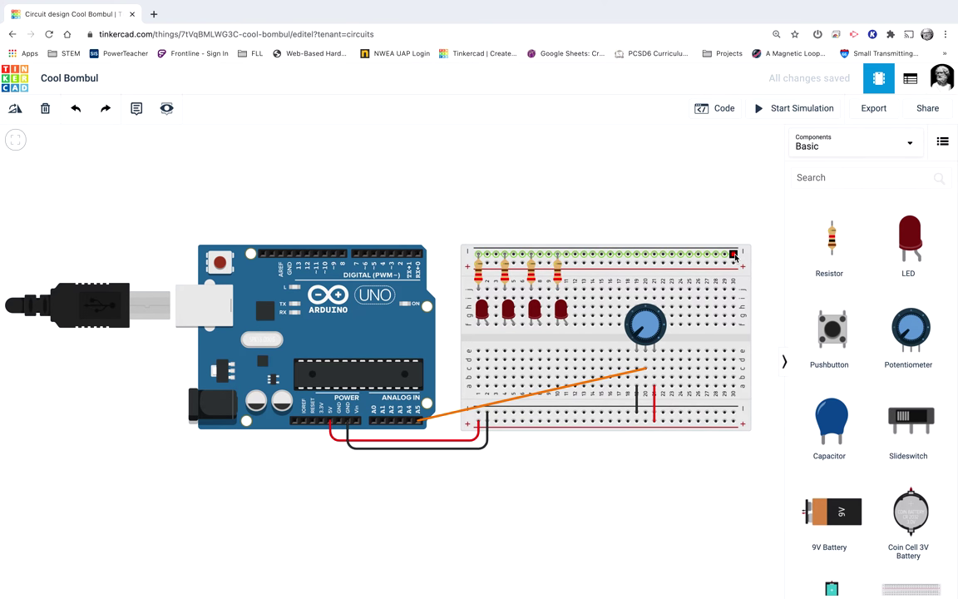
click(734, 413)
key(1)
click(735, 413)
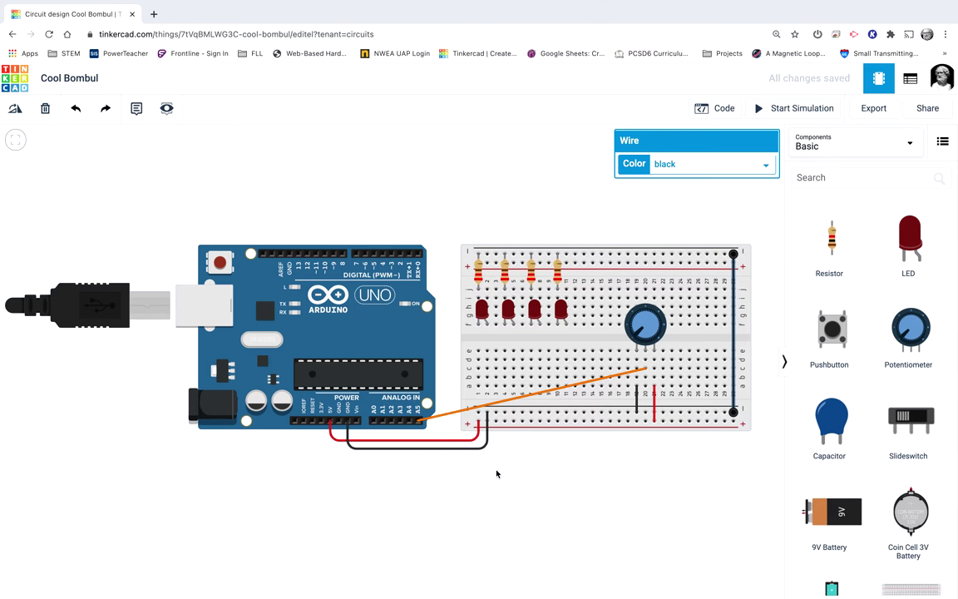
click(537, 496)
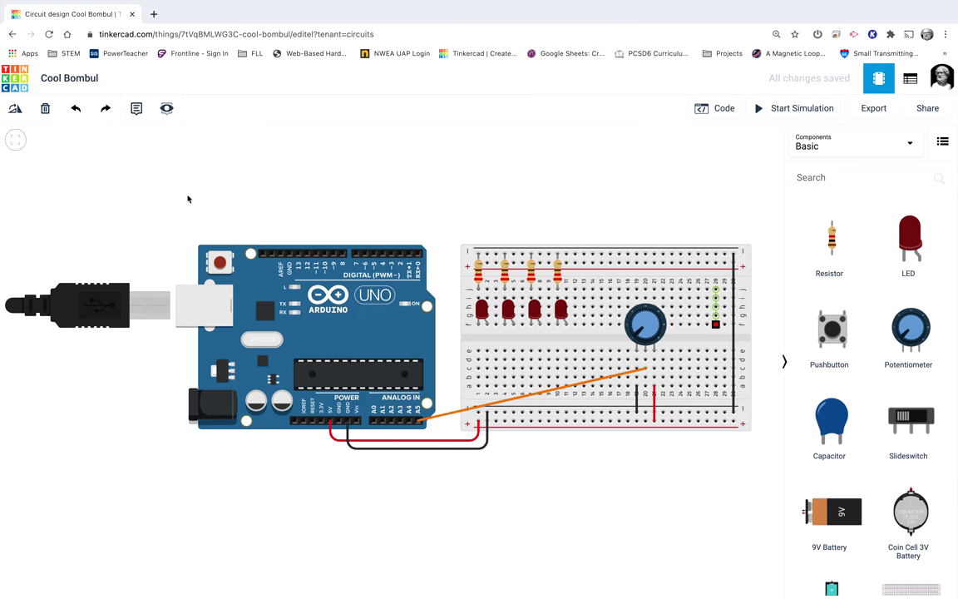
Route a yellow wire from Arduino digital pin 2 above the boards to column 2, row j, for the first LED.
click(400, 255)
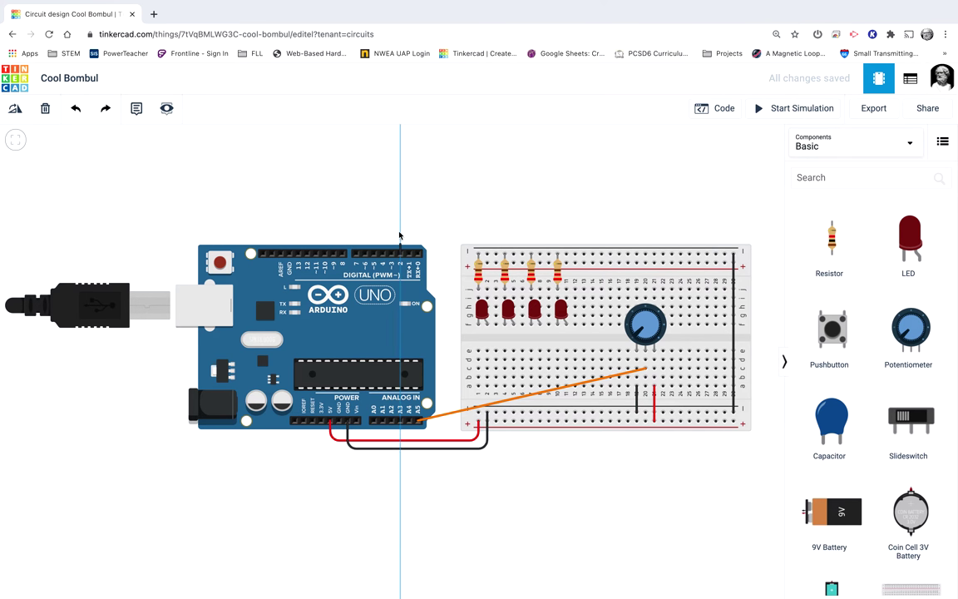
click(401, 232)
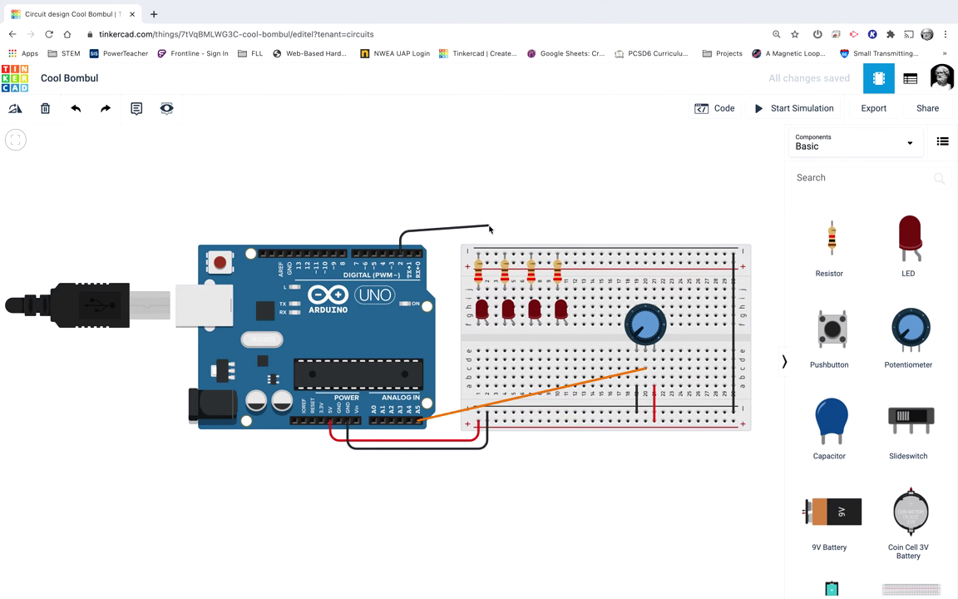
key(4)
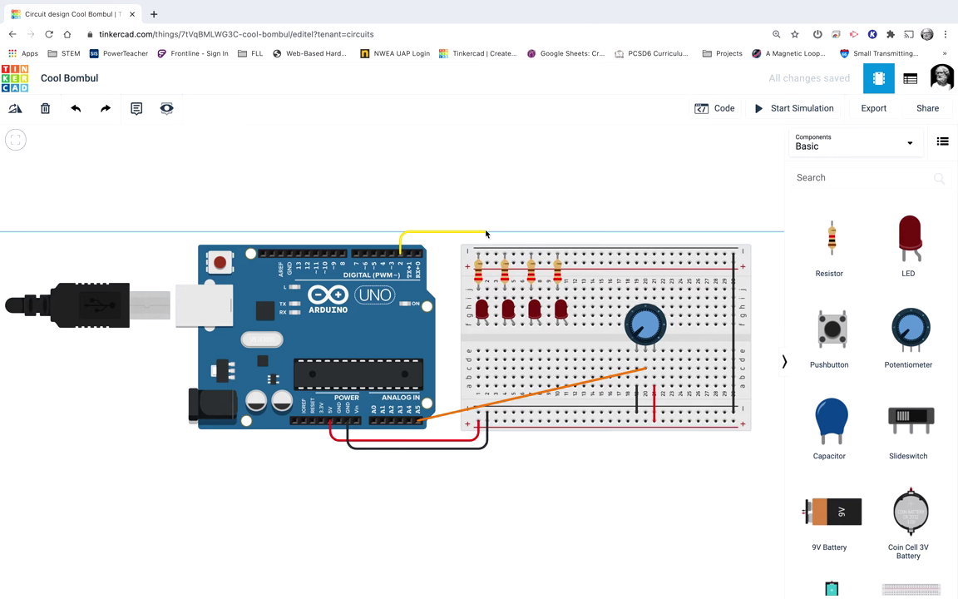
click(486, 233)
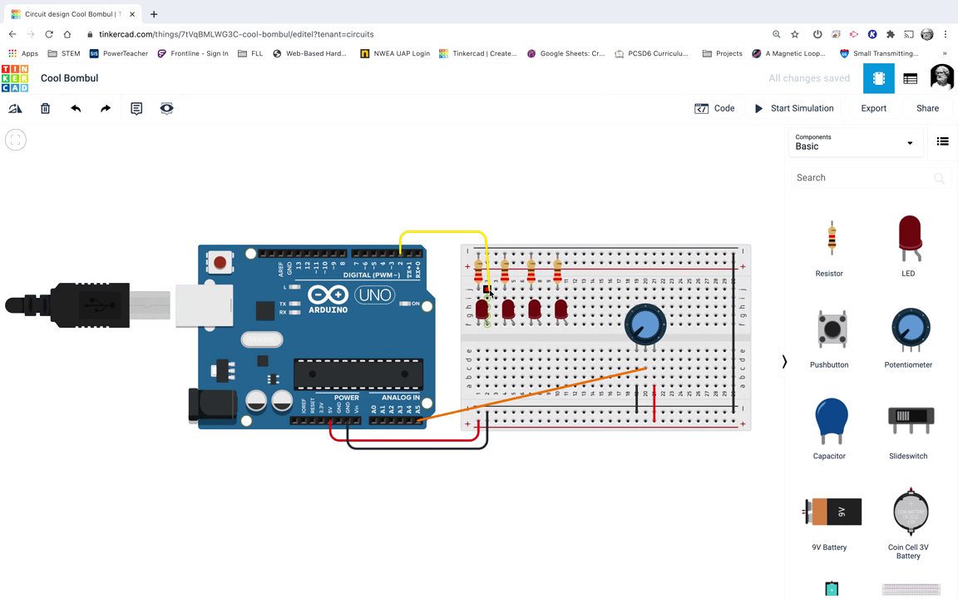
click(488, 290)
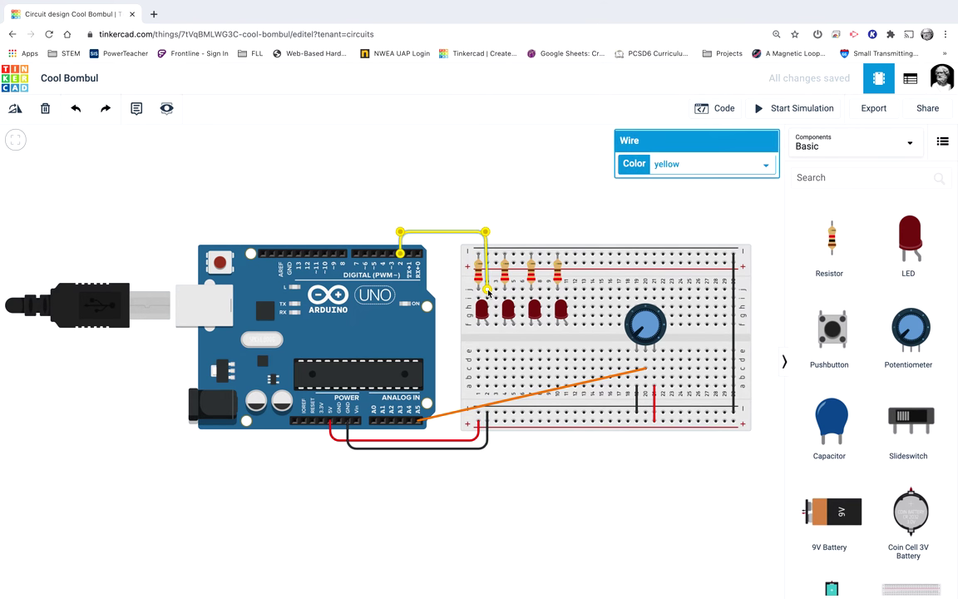
Route a green wire from Arduino digital pin 3 above the yellow wire toward column 5 for the second LED.
click(393, 256)
click(394, 233)
click(391, 223)
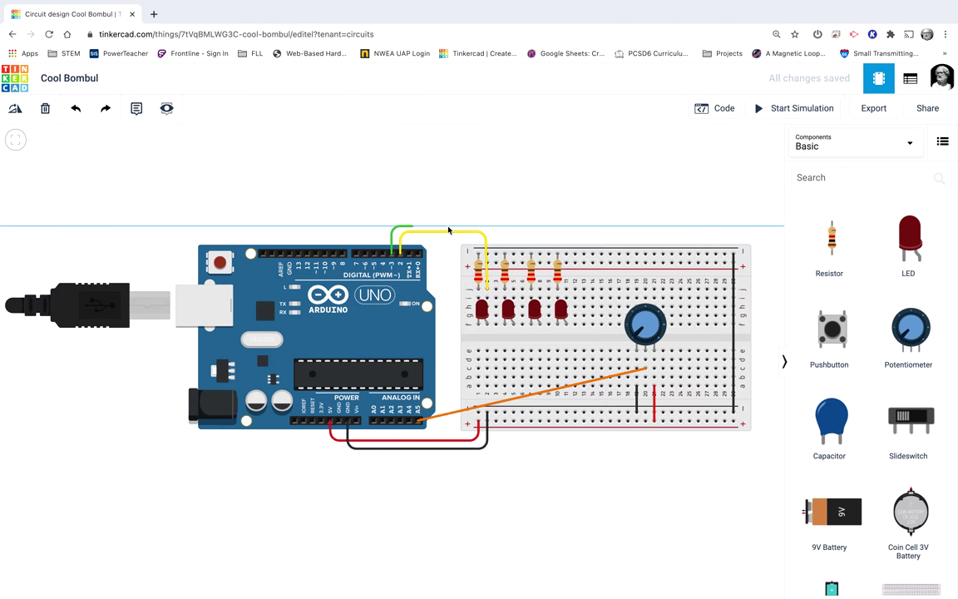
click(516, 228)
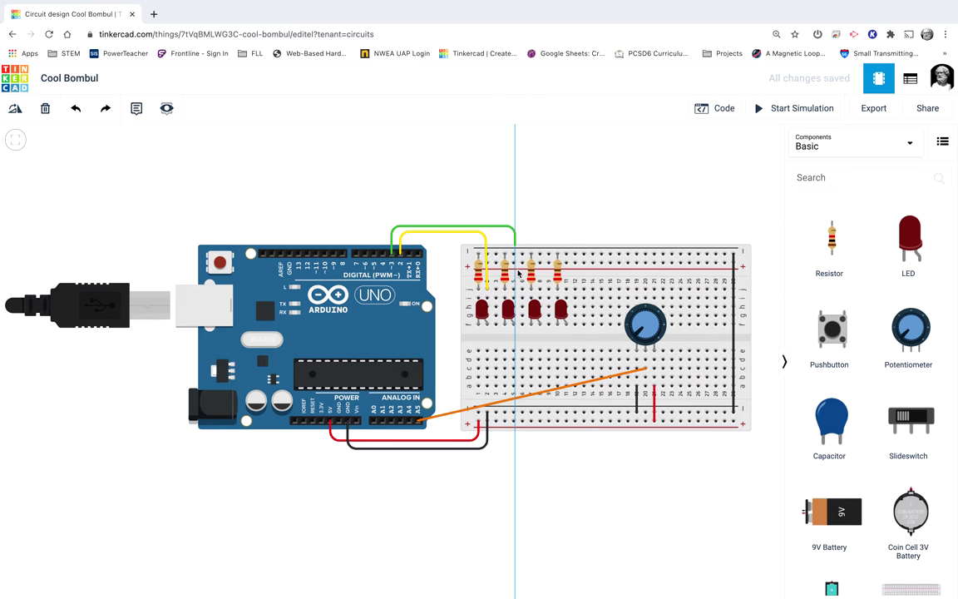